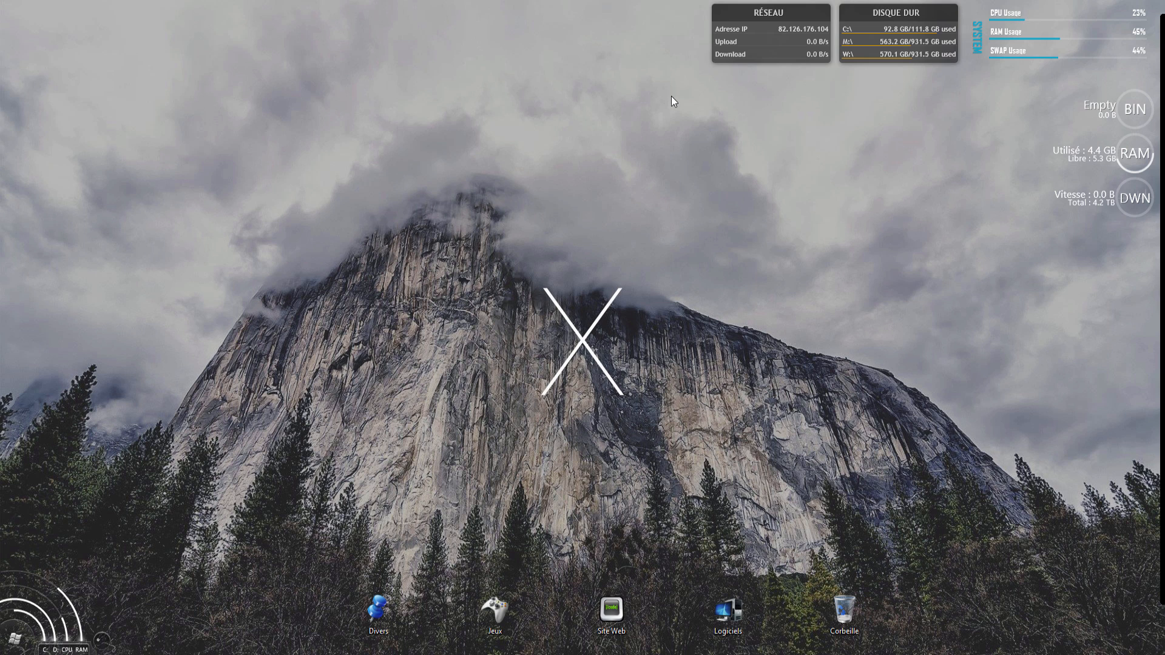
Step: Examine Intel's download page for the Windows processor identification utility, highlight its title, and close the page
drag(671, 96, 574, 1)
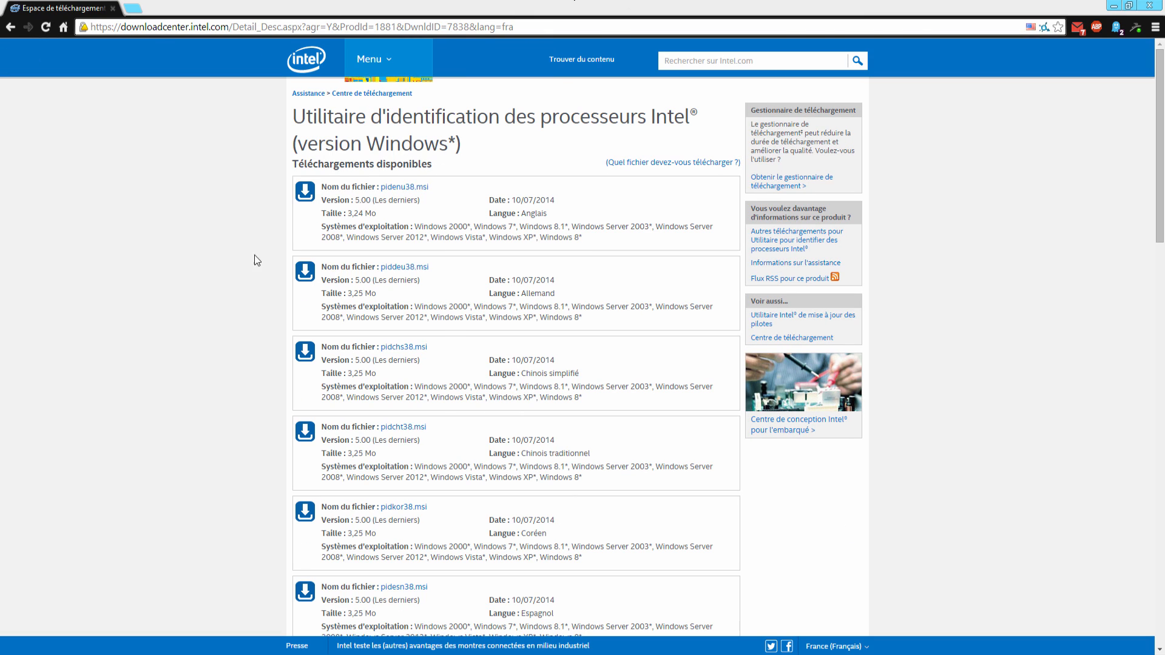
drag(301, 115, 510, 138)
click(294, 116)
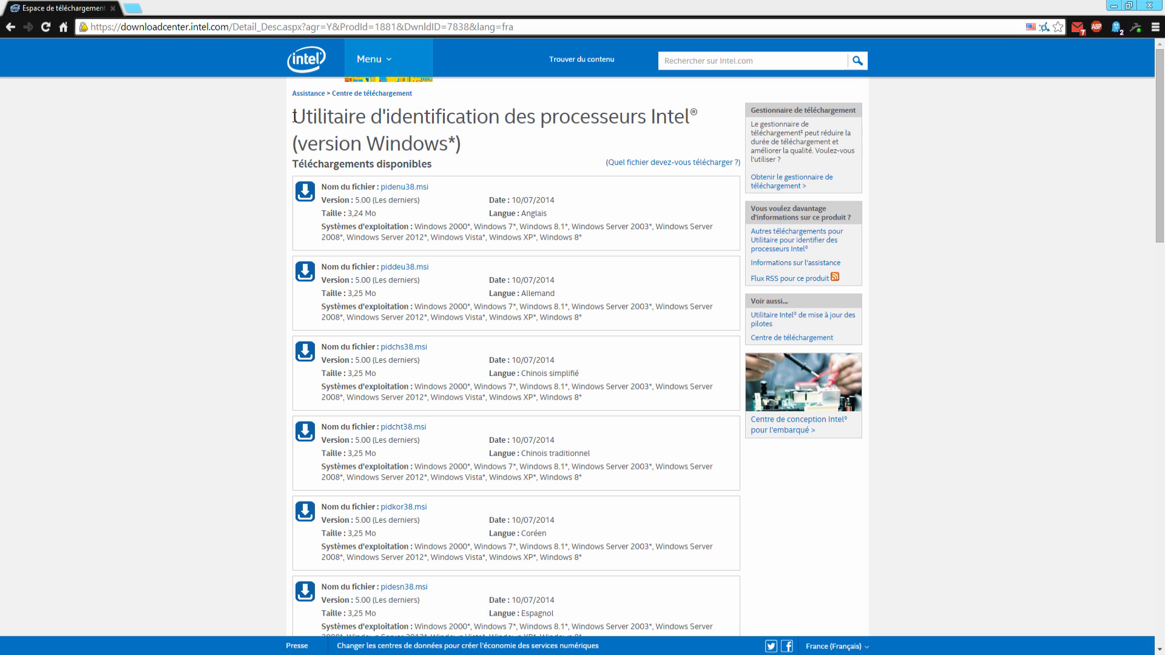
drag(293, 117, 476, 148)
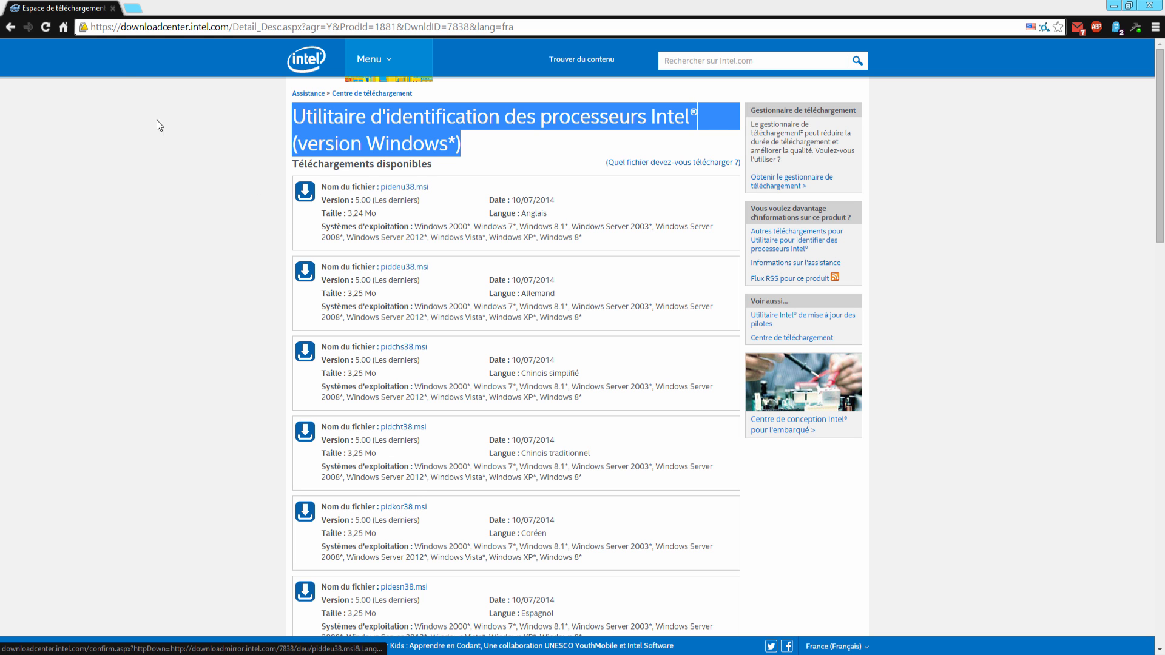
middle_click(77, 6)
Step: Find and launch the Intel Processor Identification Utility, check the supported CPU technologies, and close it
key(super)
text(intel)
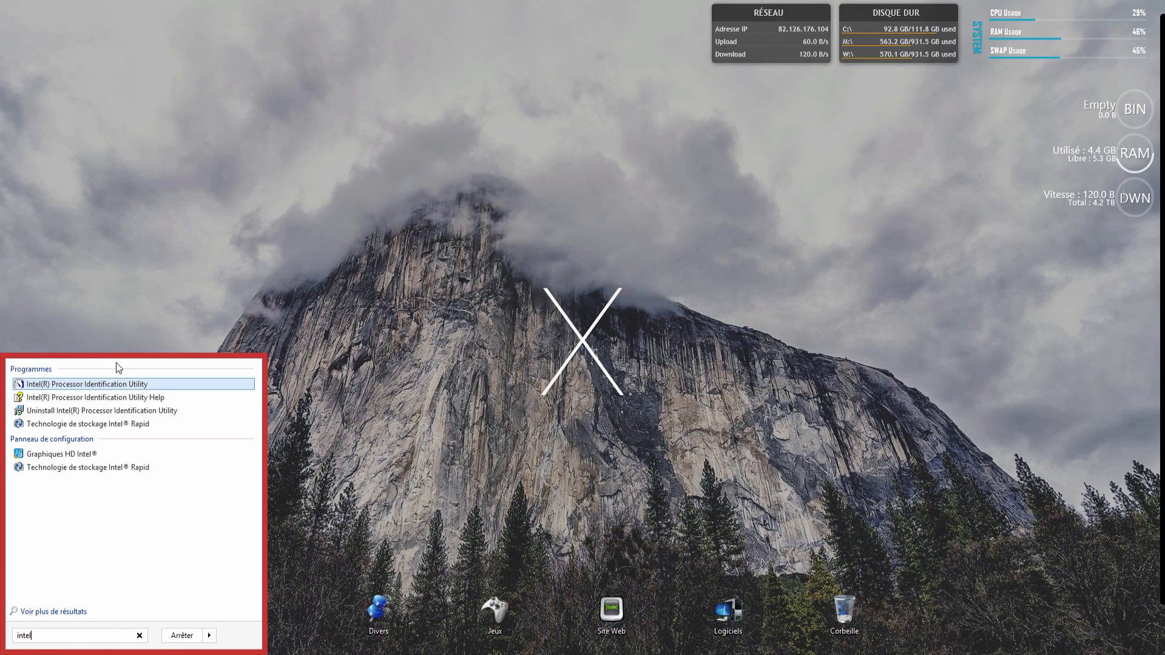
click(117, 384)
click(671, 471)
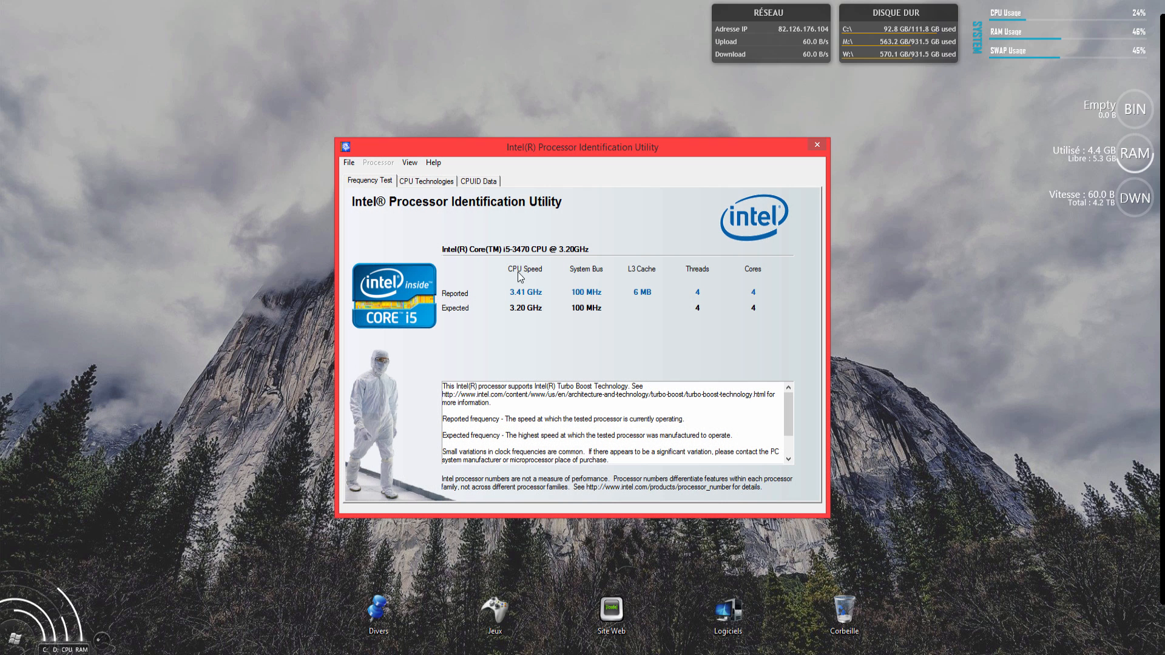
click(423, 182)
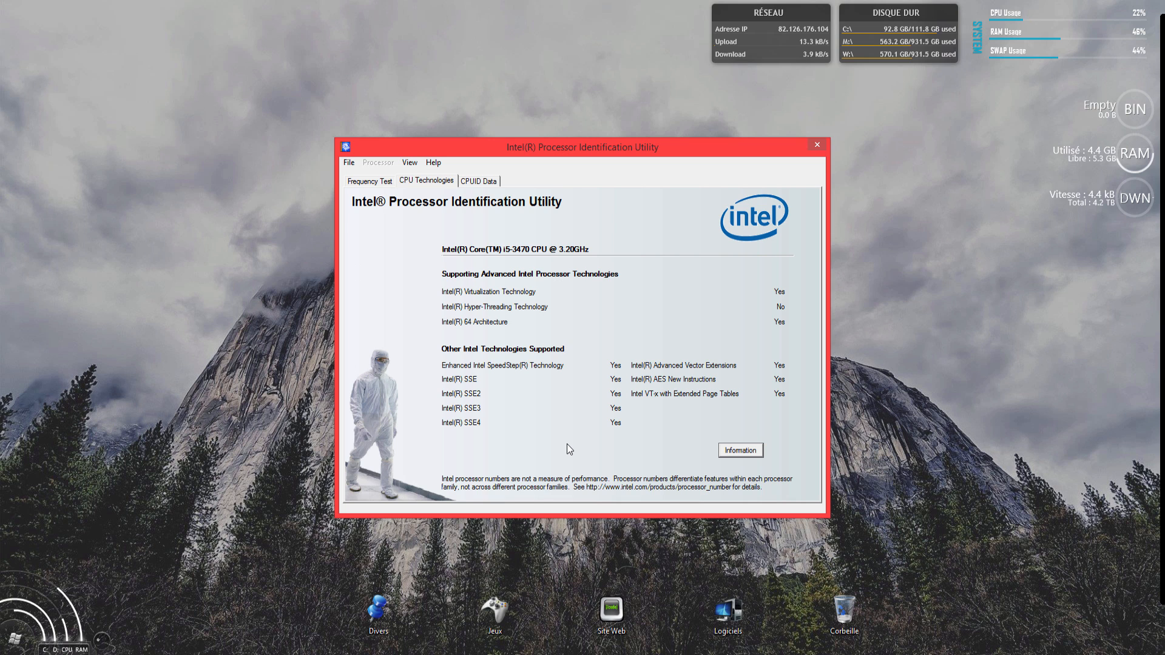
click(816, 145)
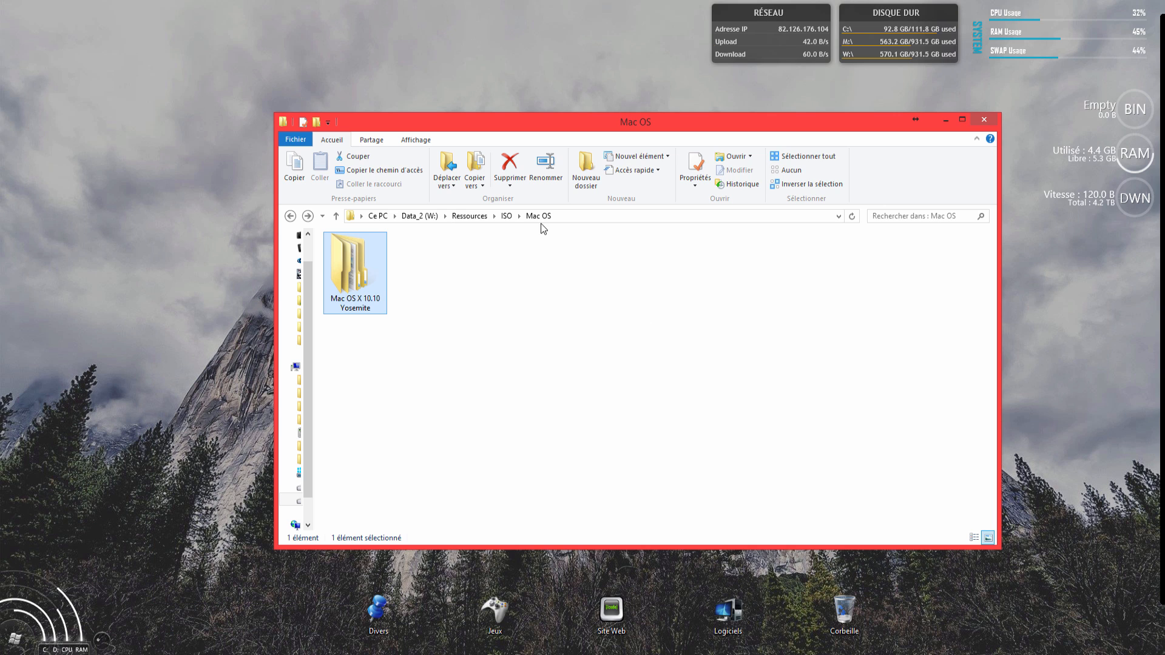
Step: Check the size and contents of the Mac OS X 10.10 Yosemite folder in its properties
click(567, 338)
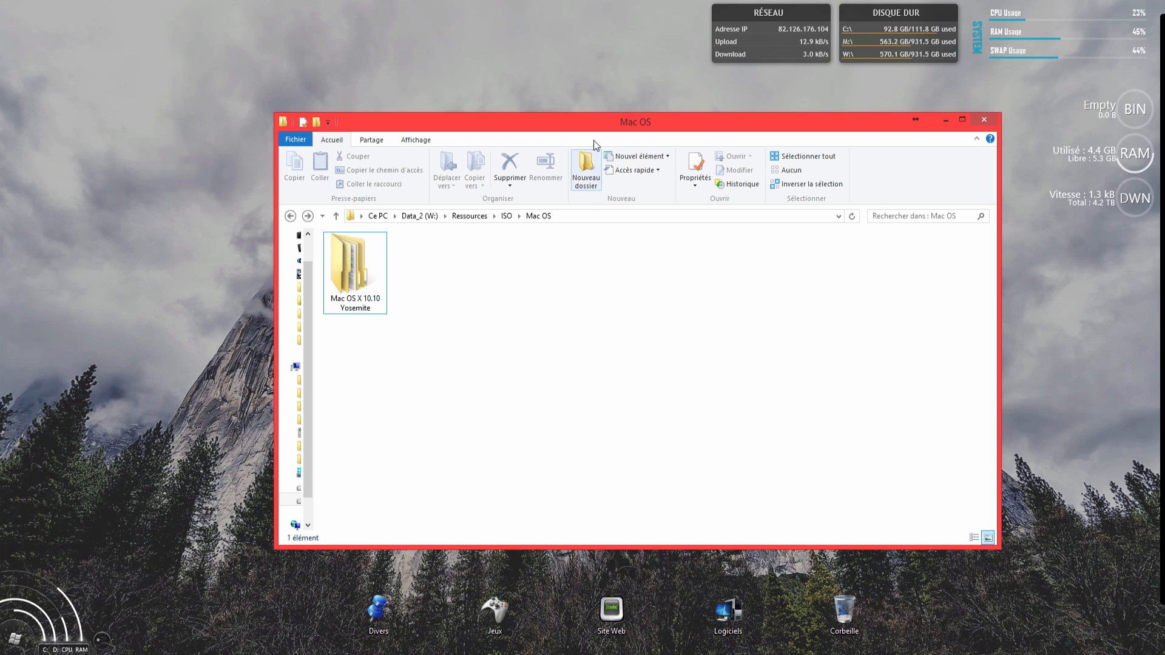
drag(597, 126, 584, 130)
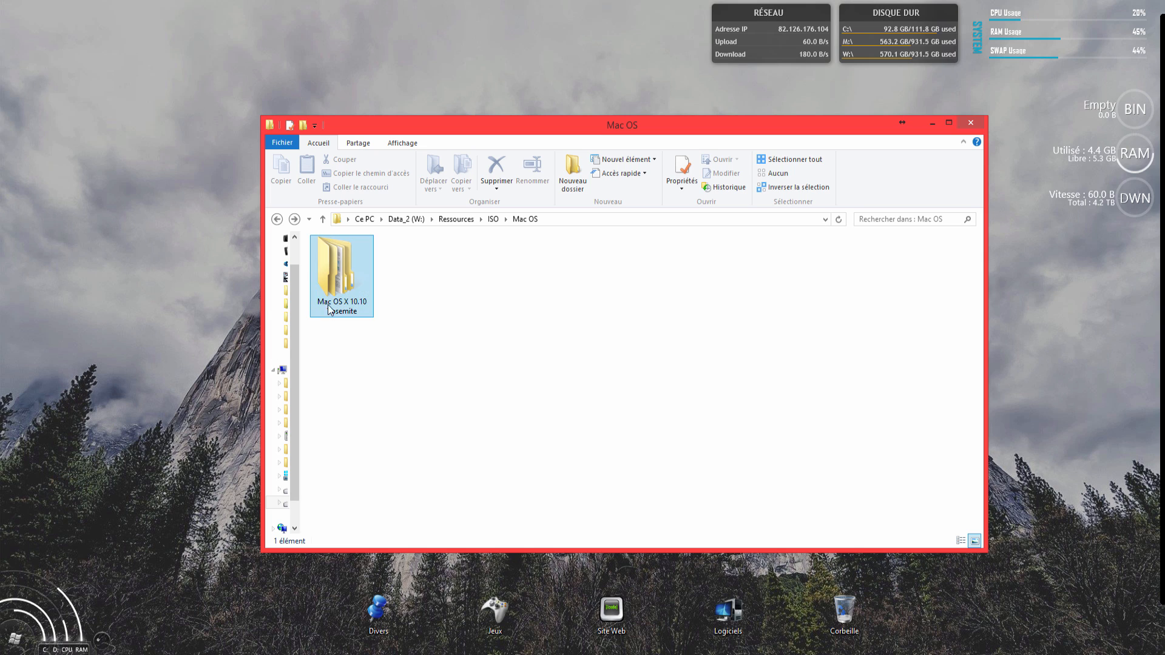
right_click(309, 286)
right_click(346, 282)
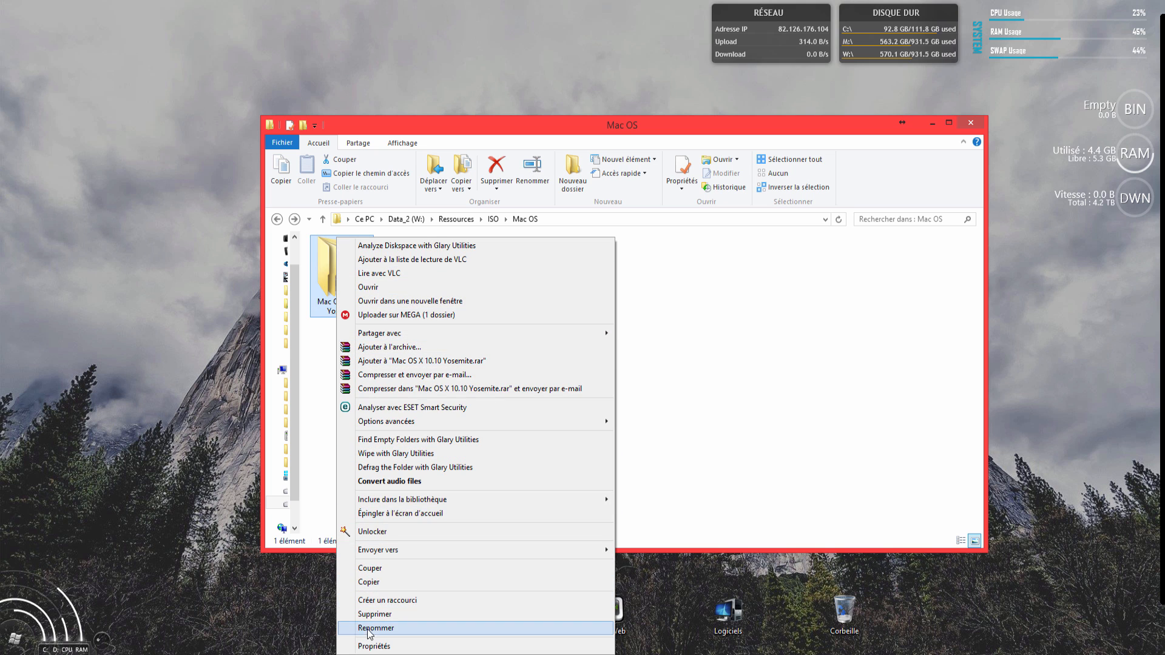
click(376, 646)
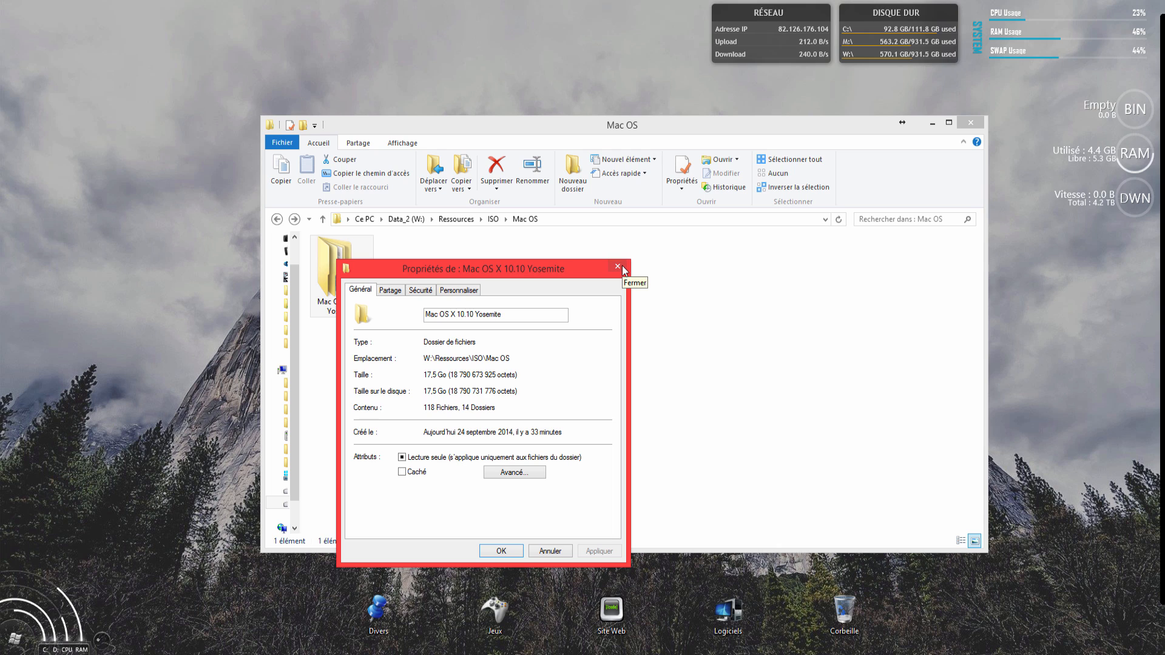
click(622, 268)
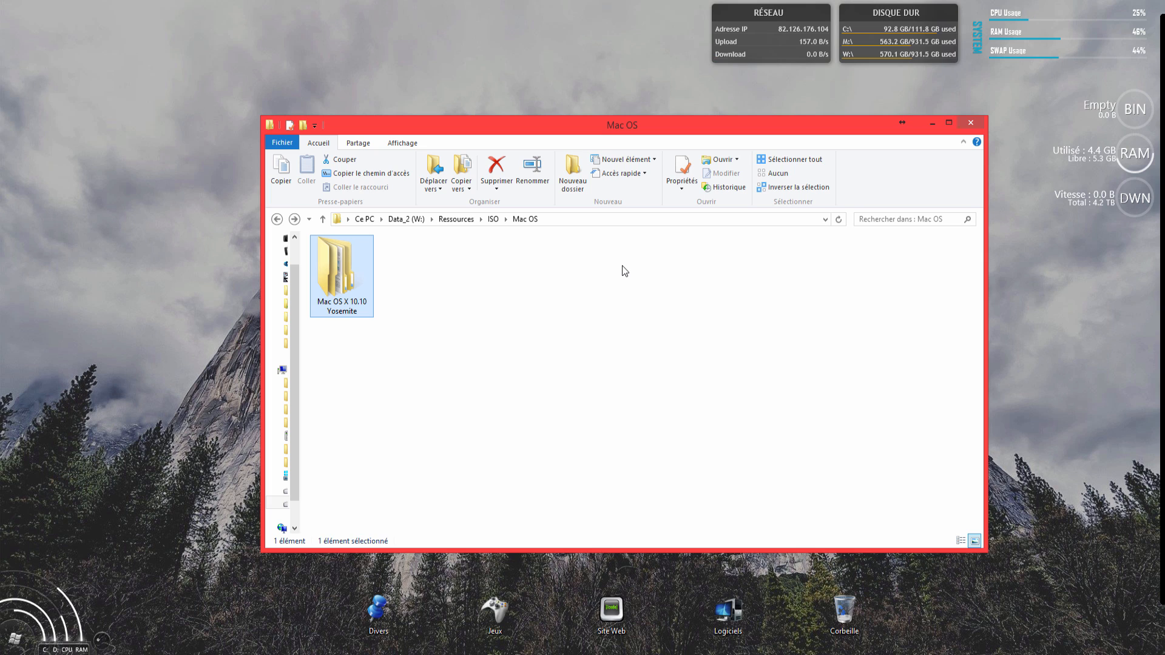
drag(437, 267, 923, 501)
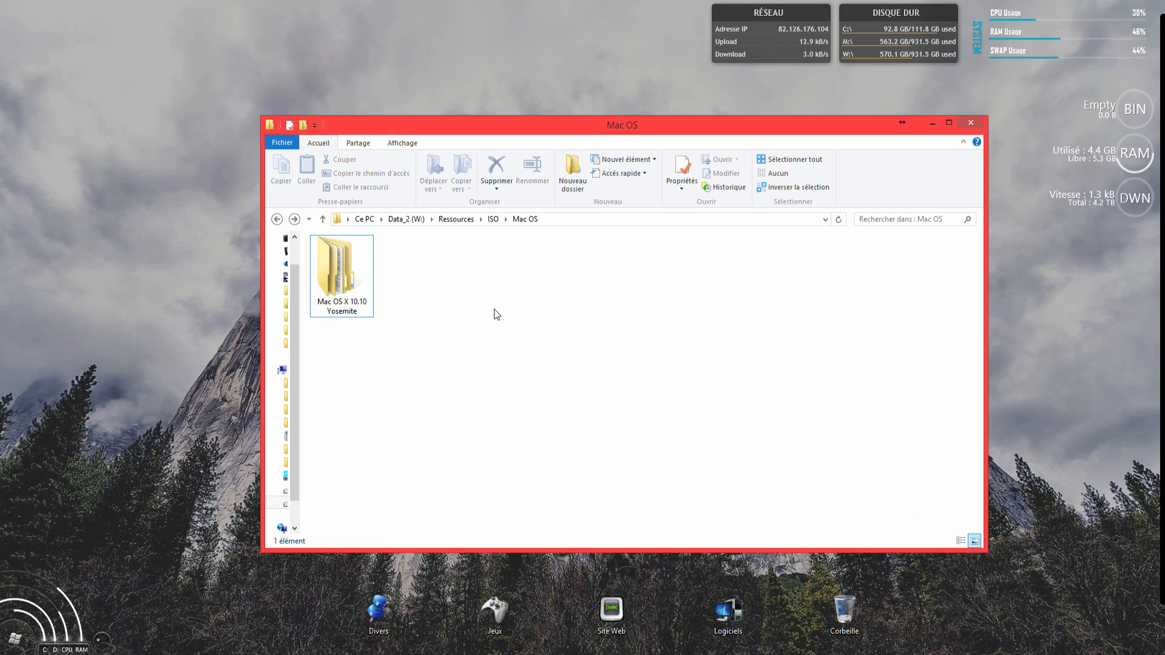
right_click(415, 279)
click(484, 474)
drag(388, 347, 360, 261)
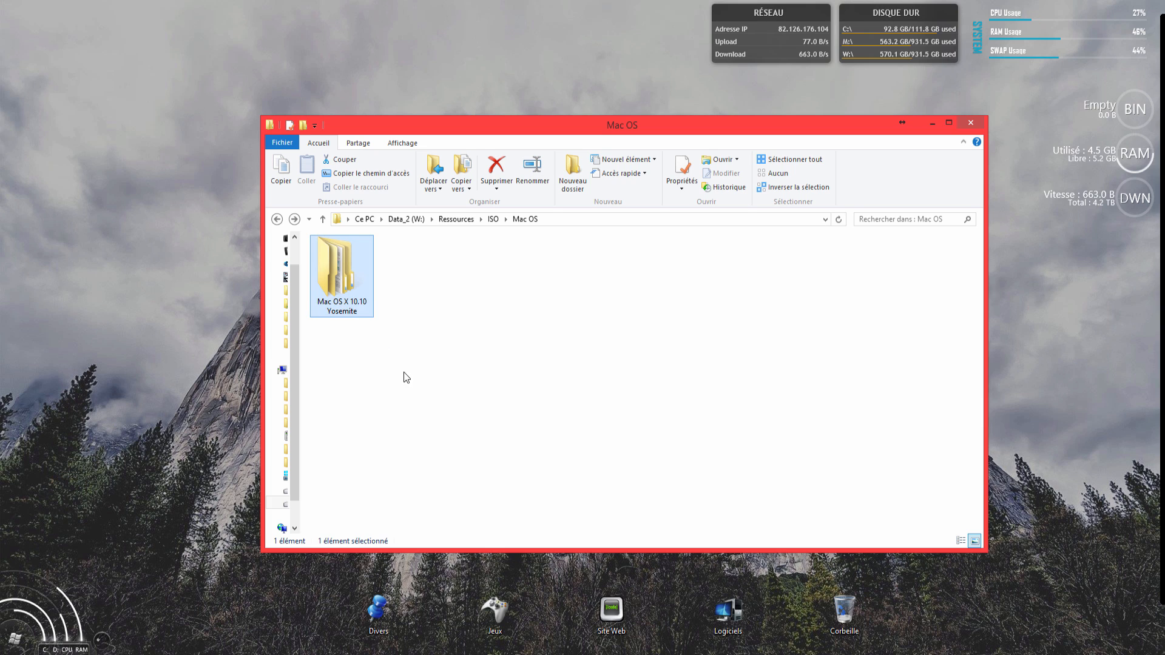
Step: In the Yosemite folder, open the VMware Workstation Unlocker - Windows subfolder for the 8.x + 9.x + 10.x series, under the Mac OS X Guest unlocker
double_click(351, 286)
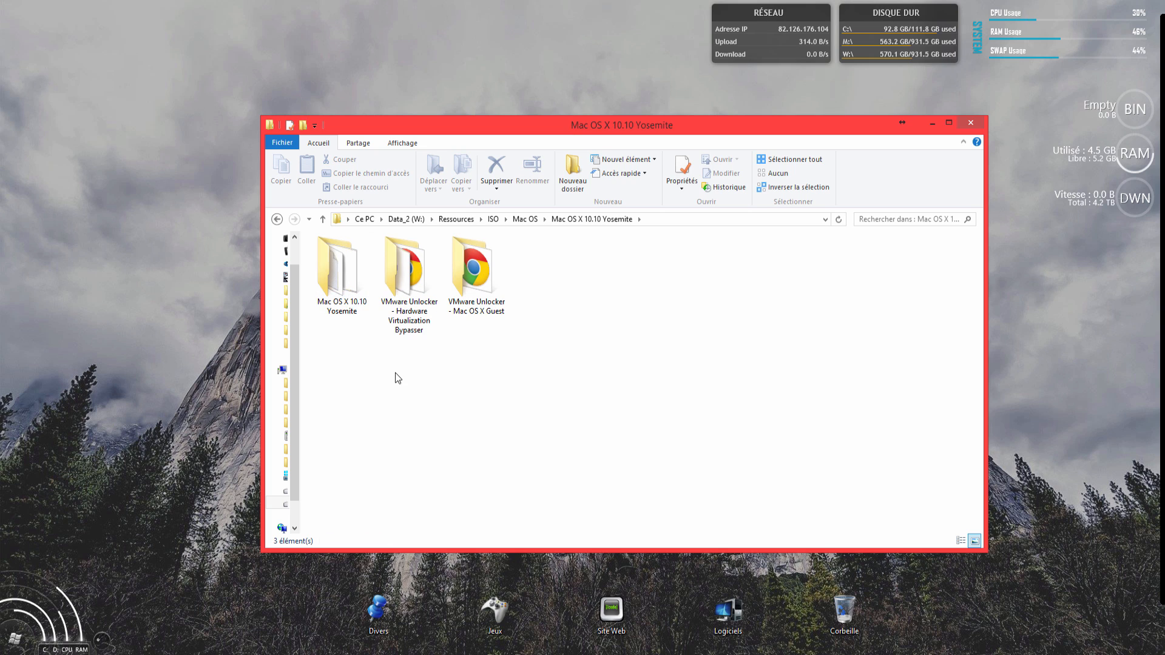
click(474, 303)
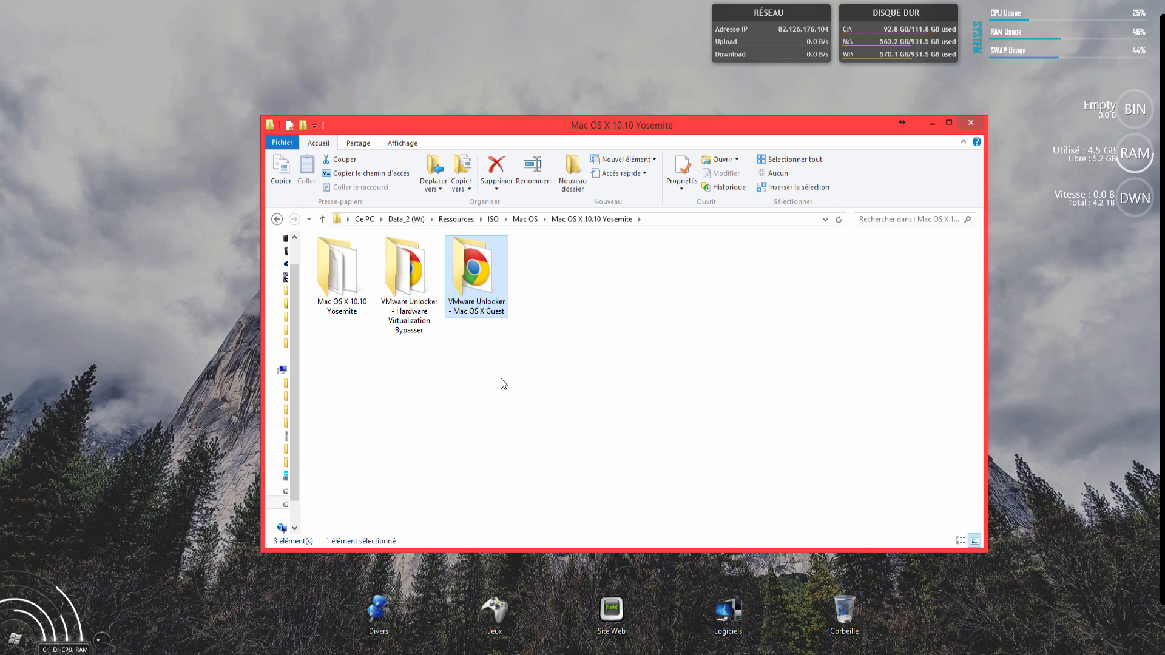
double_click(487, 274)
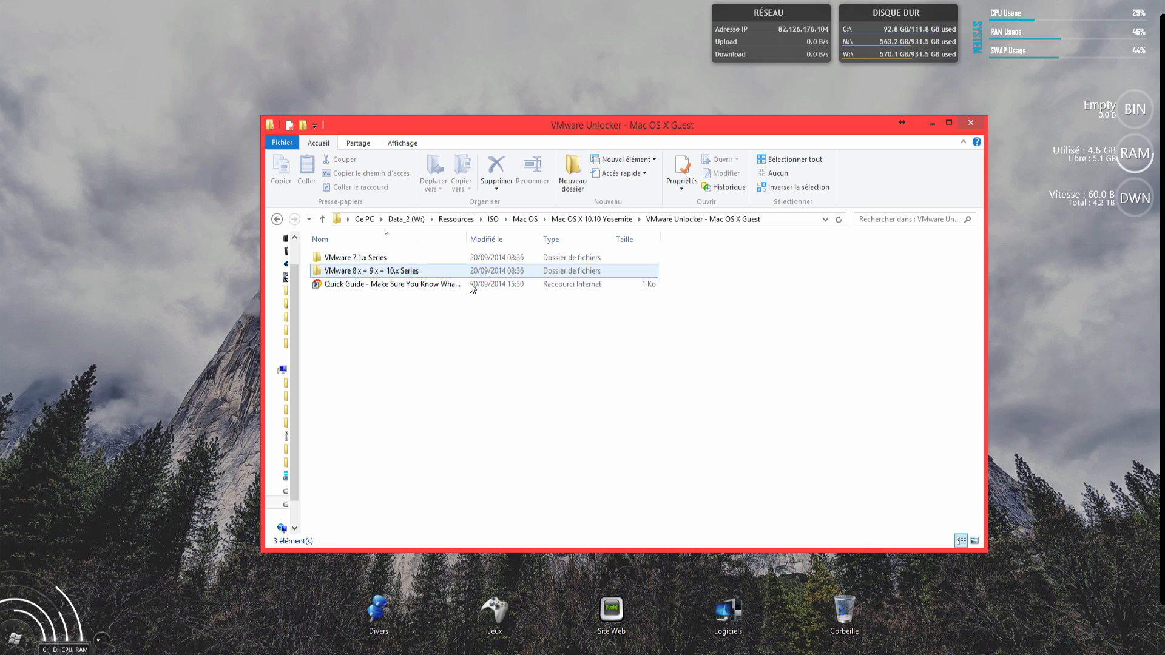
double_click(386, 273)
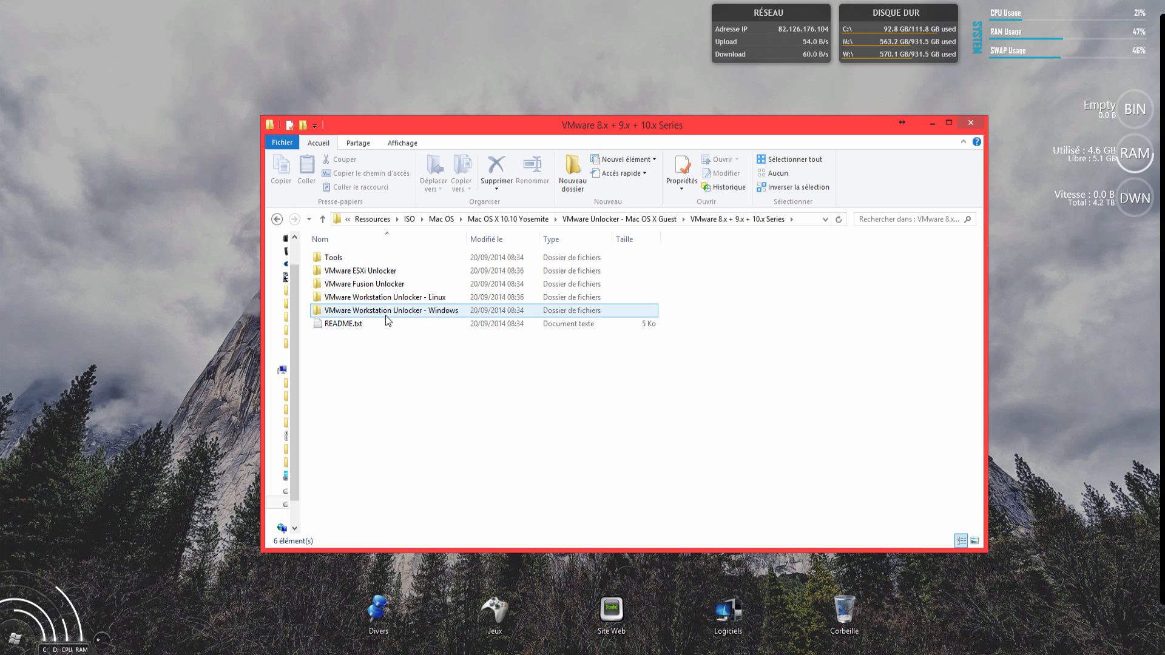
click(386, 315)
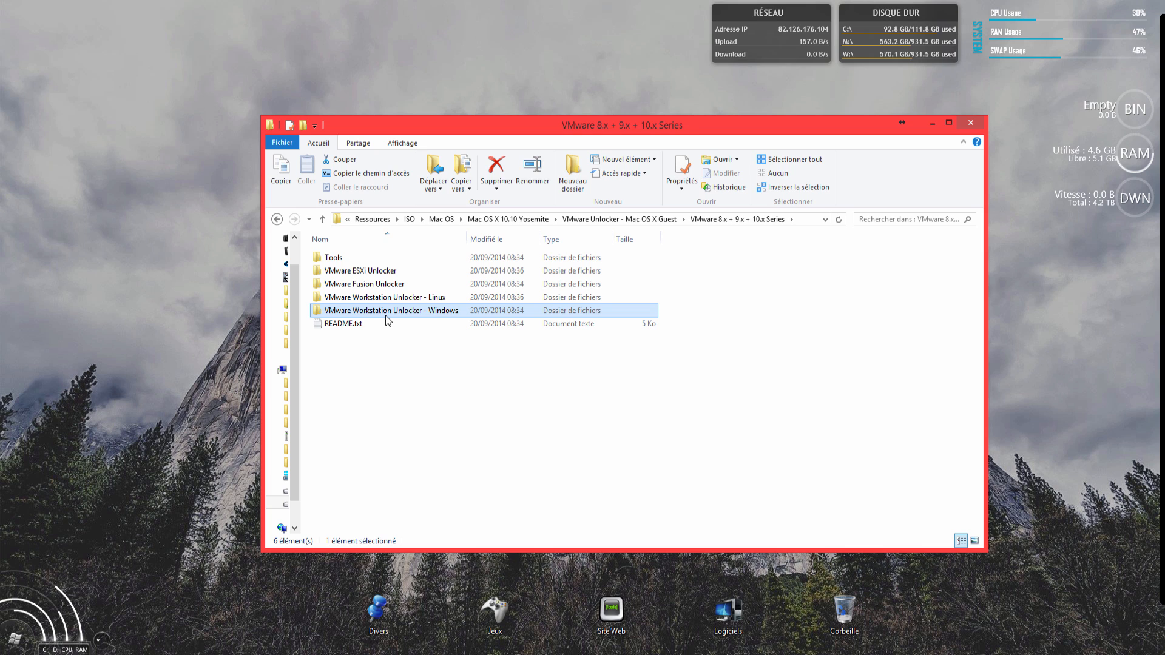
double_click(386, 315)
Step: Run the unlocker script install.cmd as administrator
drag(364, 326, 364, 252)
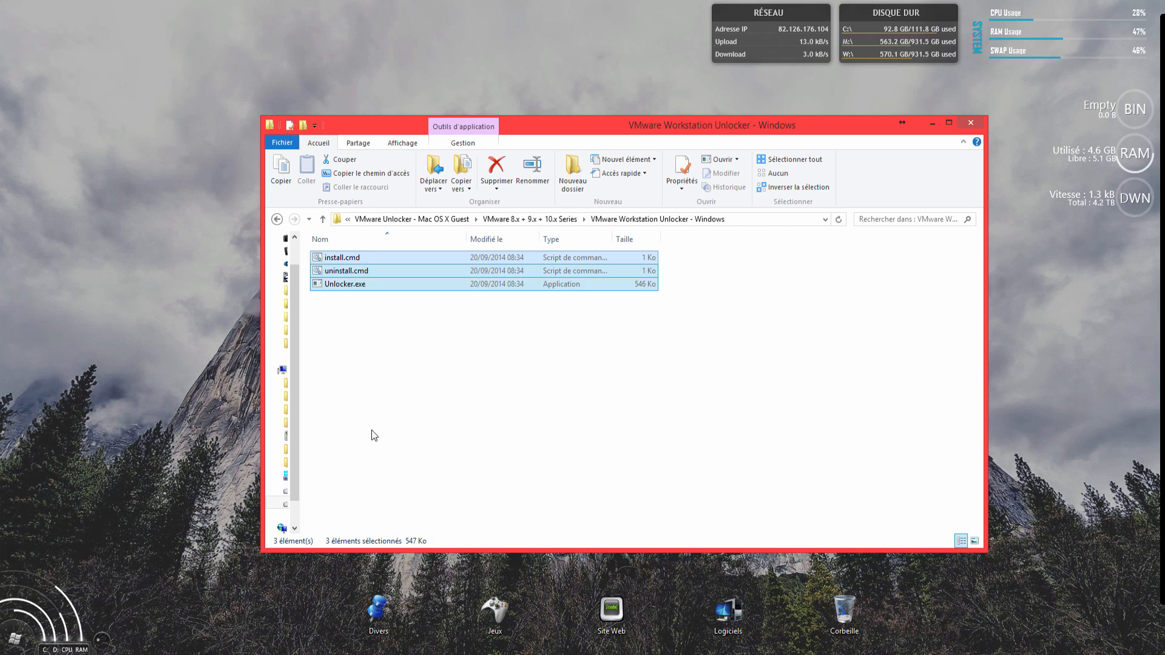
click(373, 435)
click(358, 257)
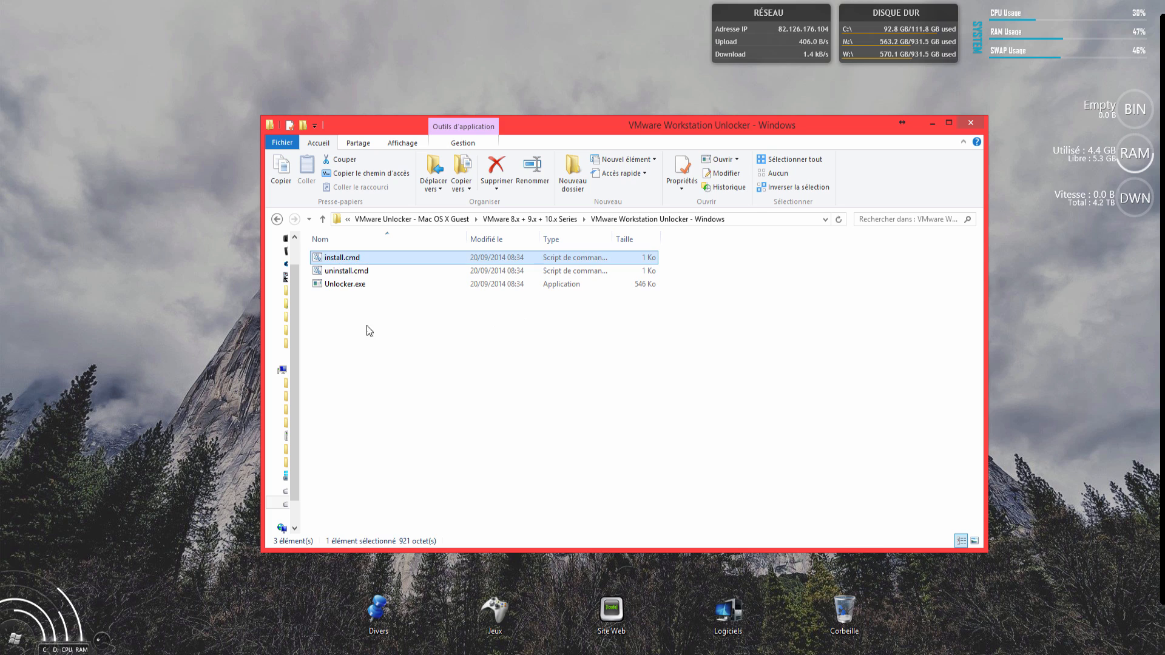
right_click(358, 259)
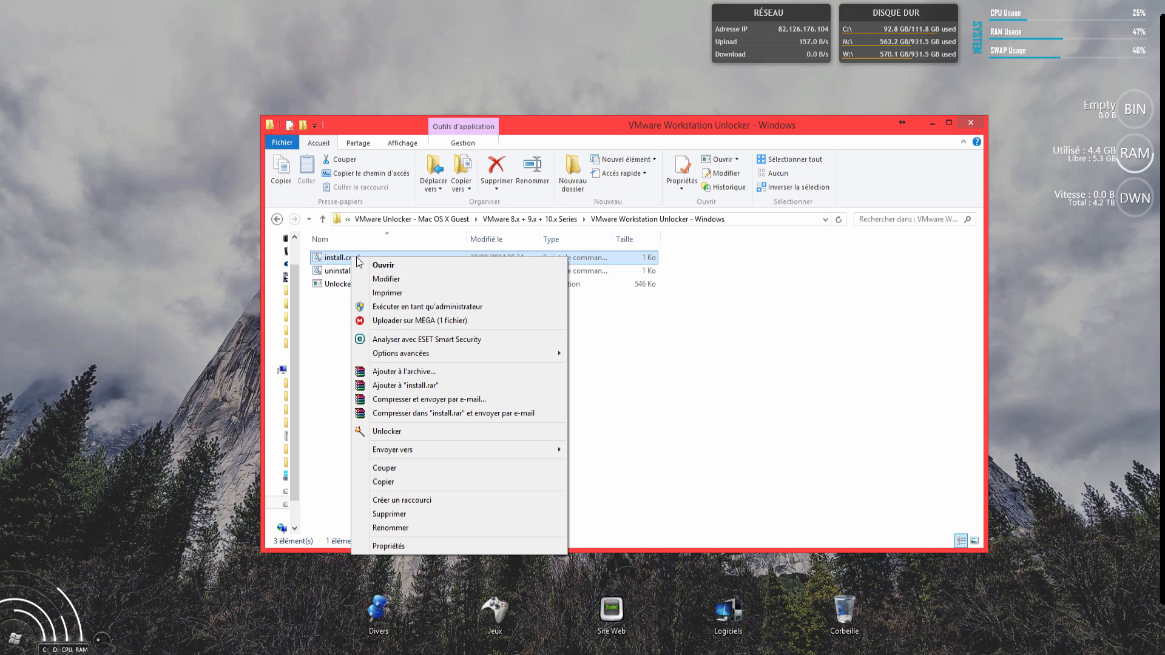
click(423, 307)
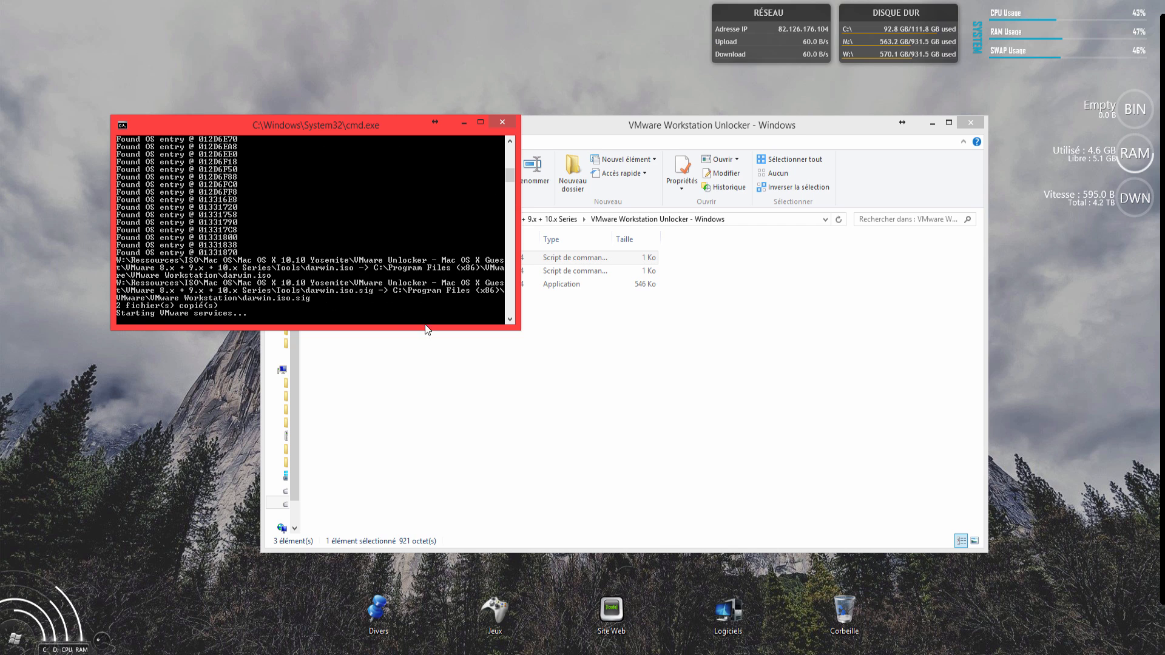
Step: Go back up three levels from the unlocker folder to the main Mac OS X 10.10 Yosemite folder
click(536, 387)
key(alt+Up)
key(alt+Up)
key(alt+Up)
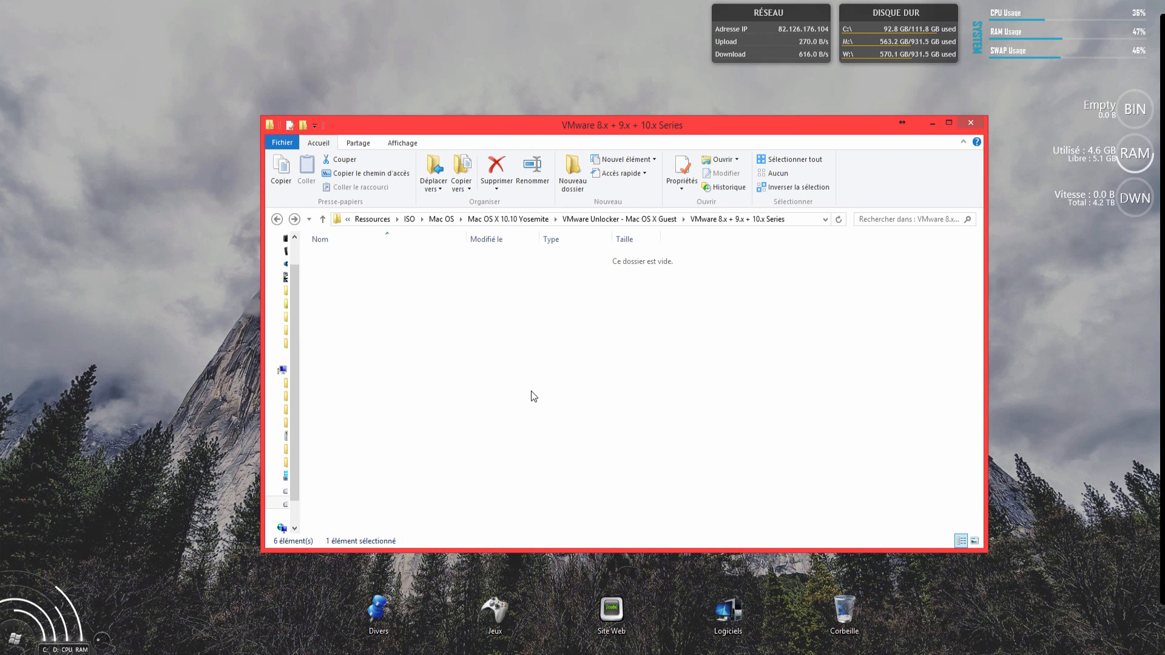
click(377, 356)
click(359, 298)
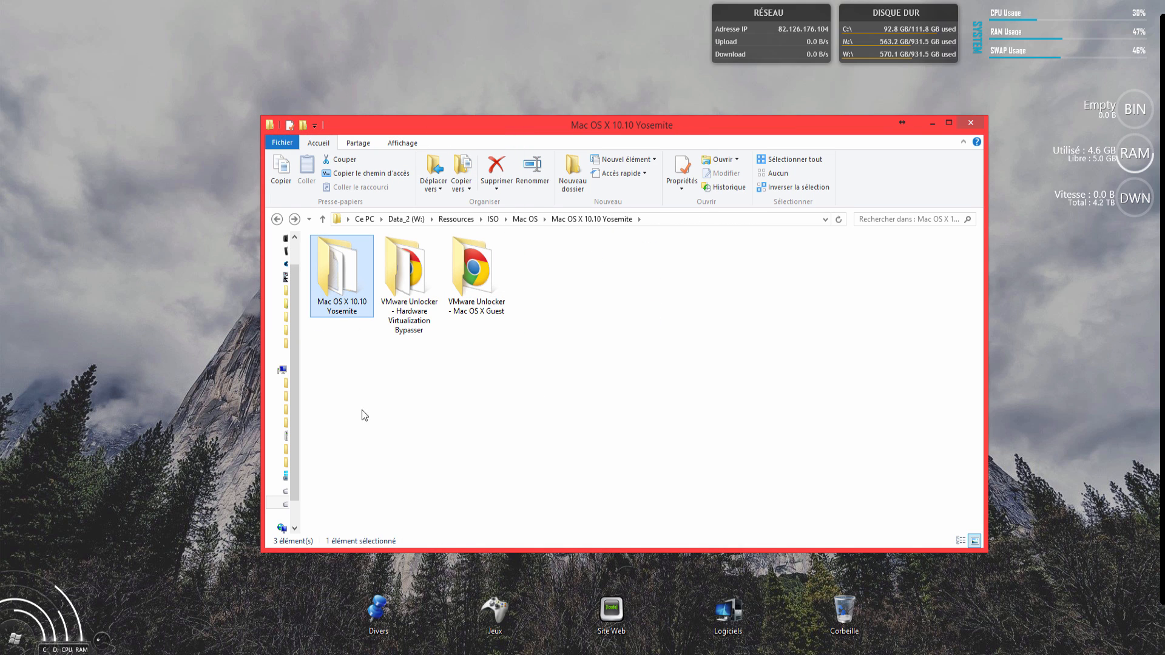
click(361, 372)
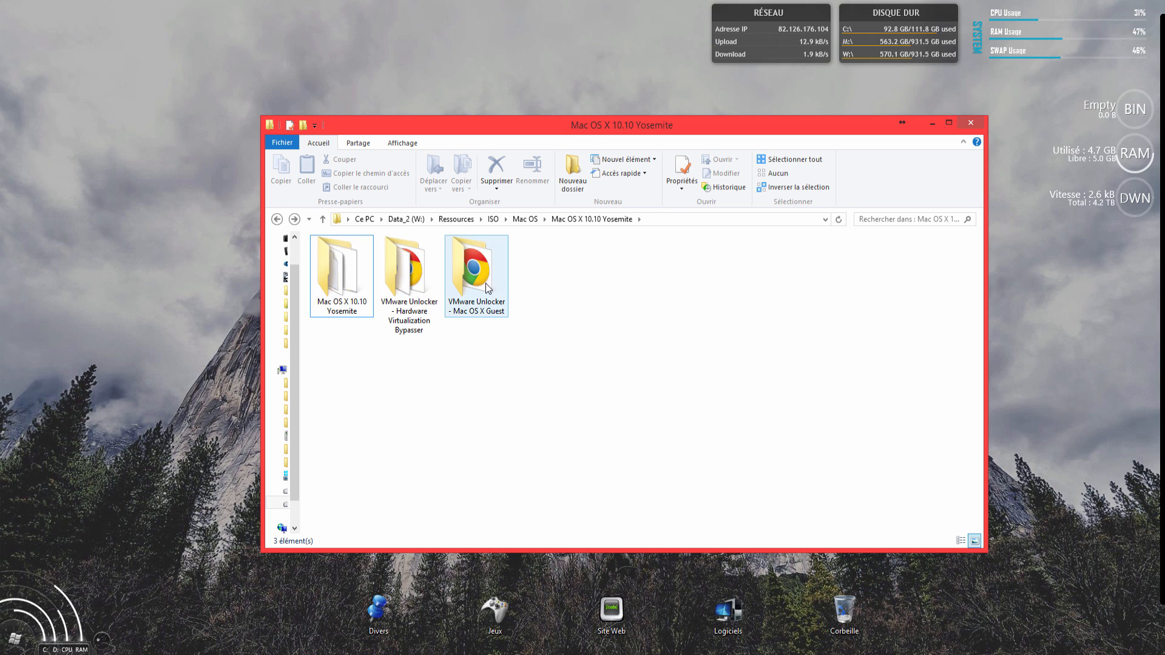
Step: Open the inner Mac OS X 10.10 Yosemite folder and load Mac OS X 10.10 Yosemite.vmx in VMware Workstation
double_click(343, 291)
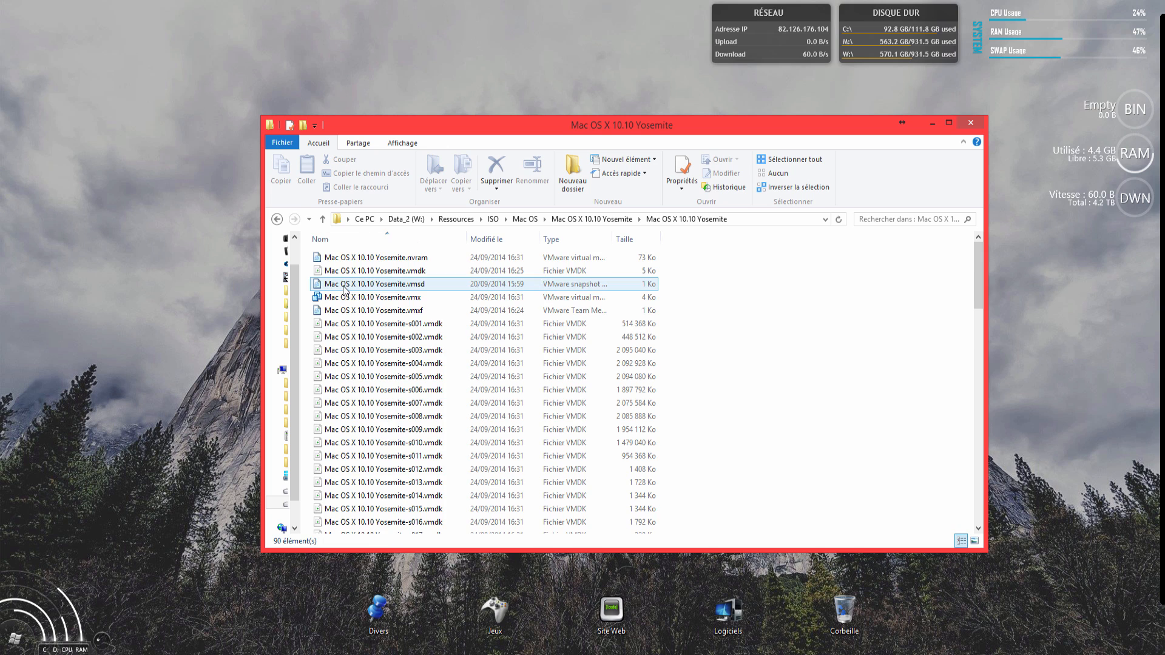
click(400, 300)
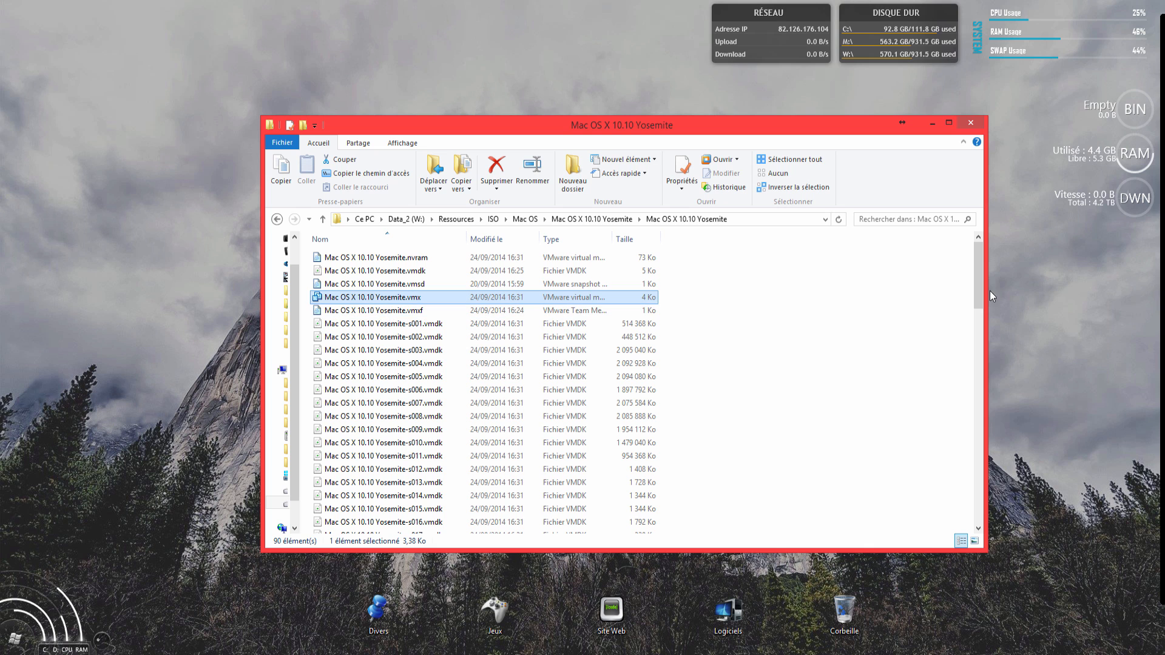
drag(977, 273, 1000, 242)
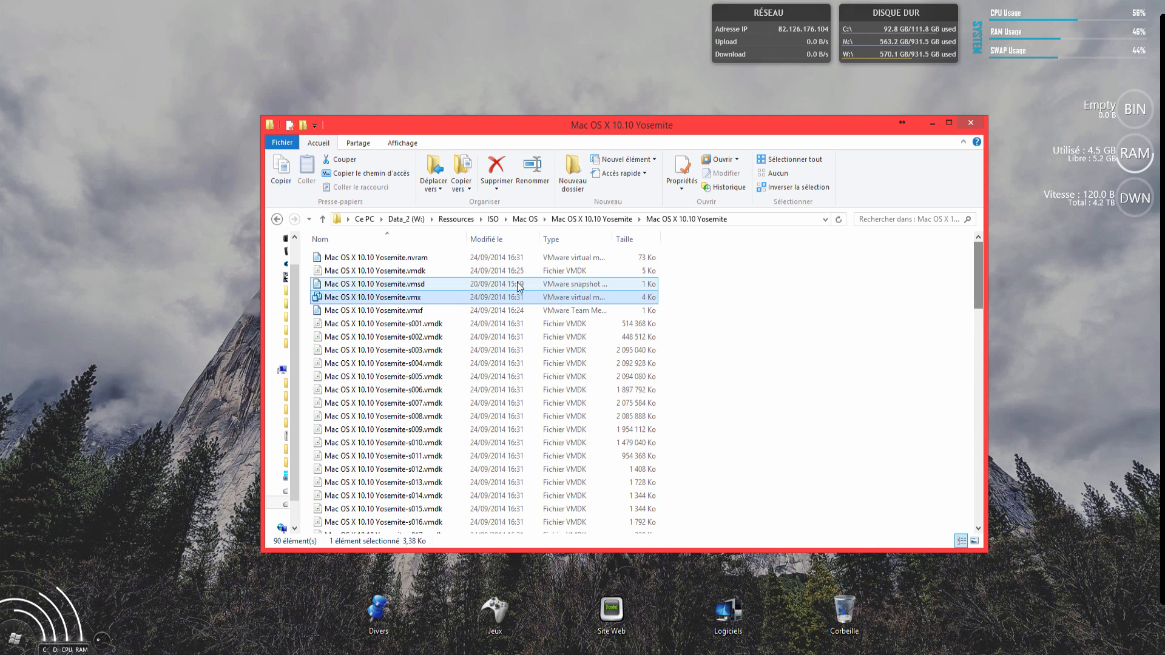
double_click(352, 297)
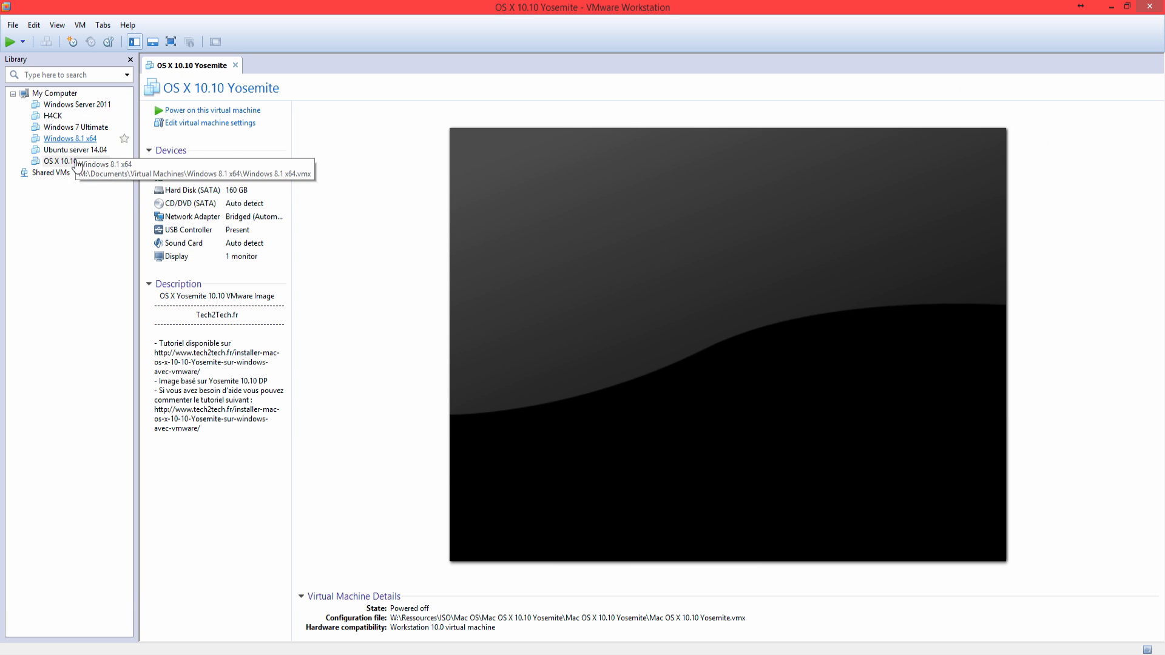
Step: Review the virtual machine's memory, processor and hard disk settings, closing them without changes
click(220, 124)
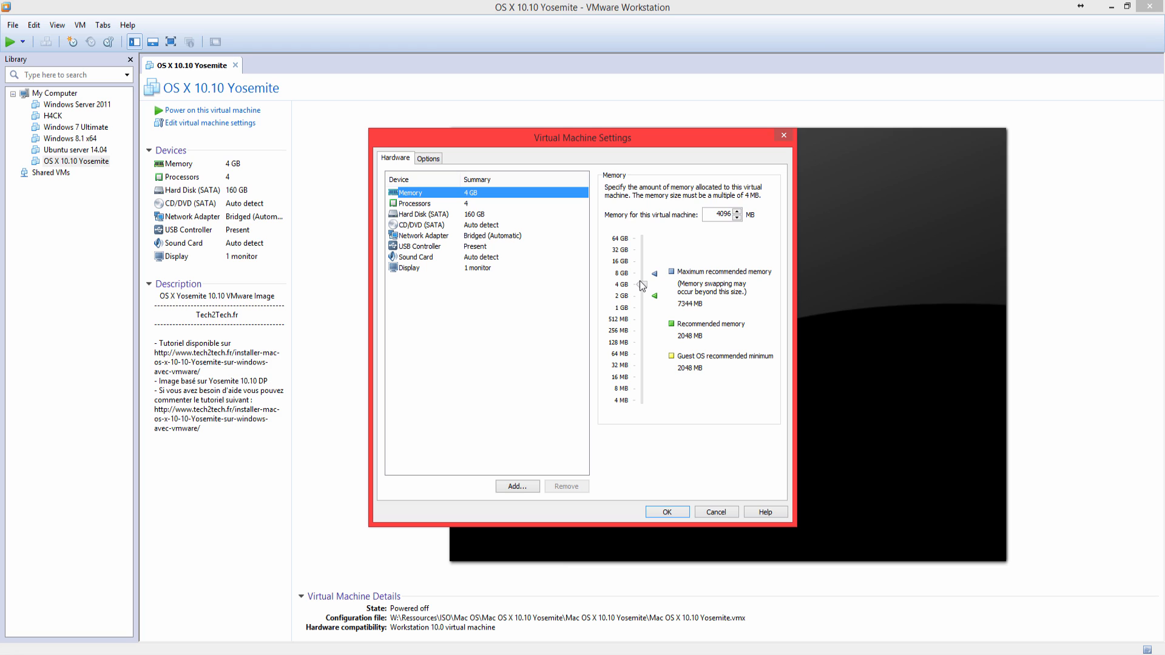
click(456, 206)
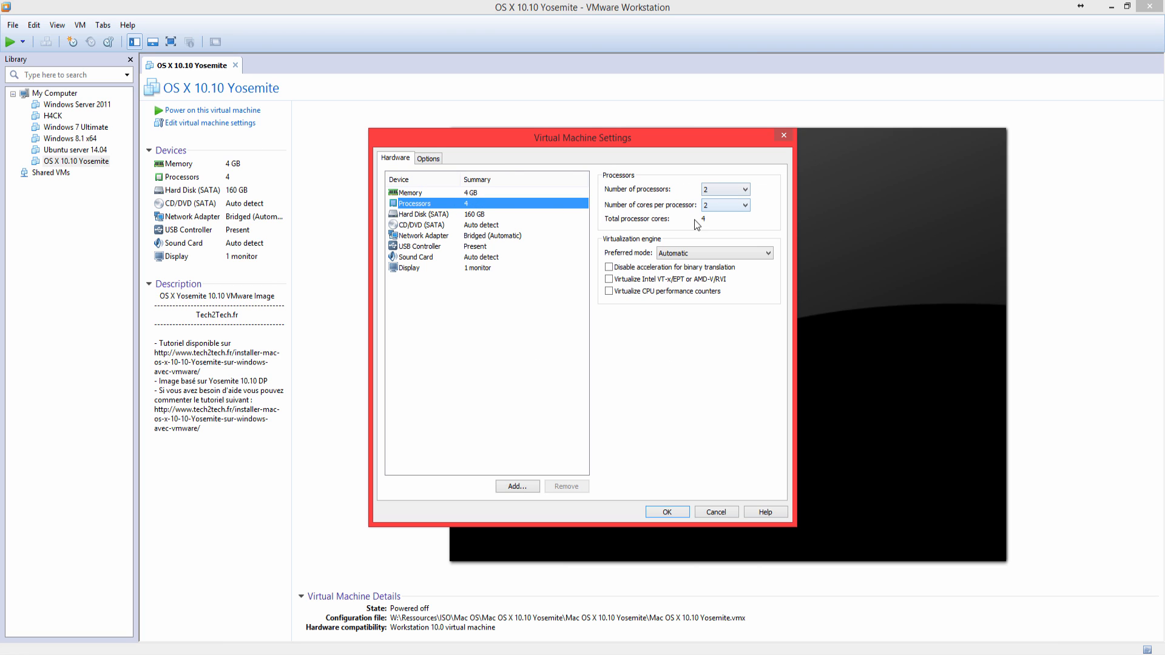
click(458, 219)
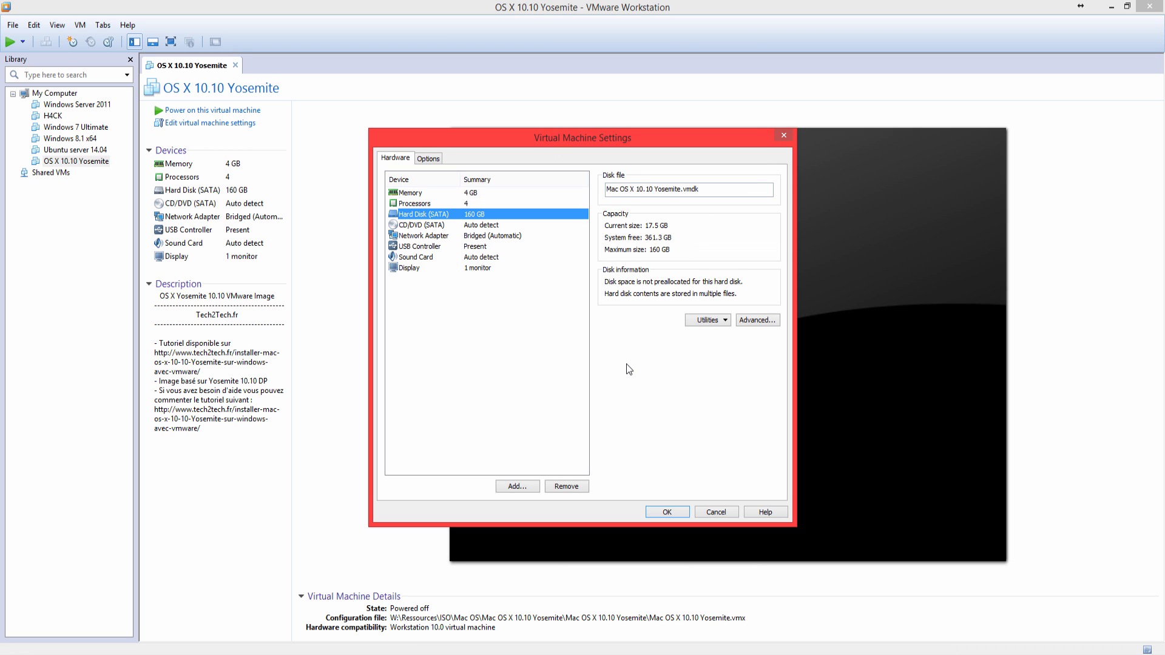
click(784, 135)
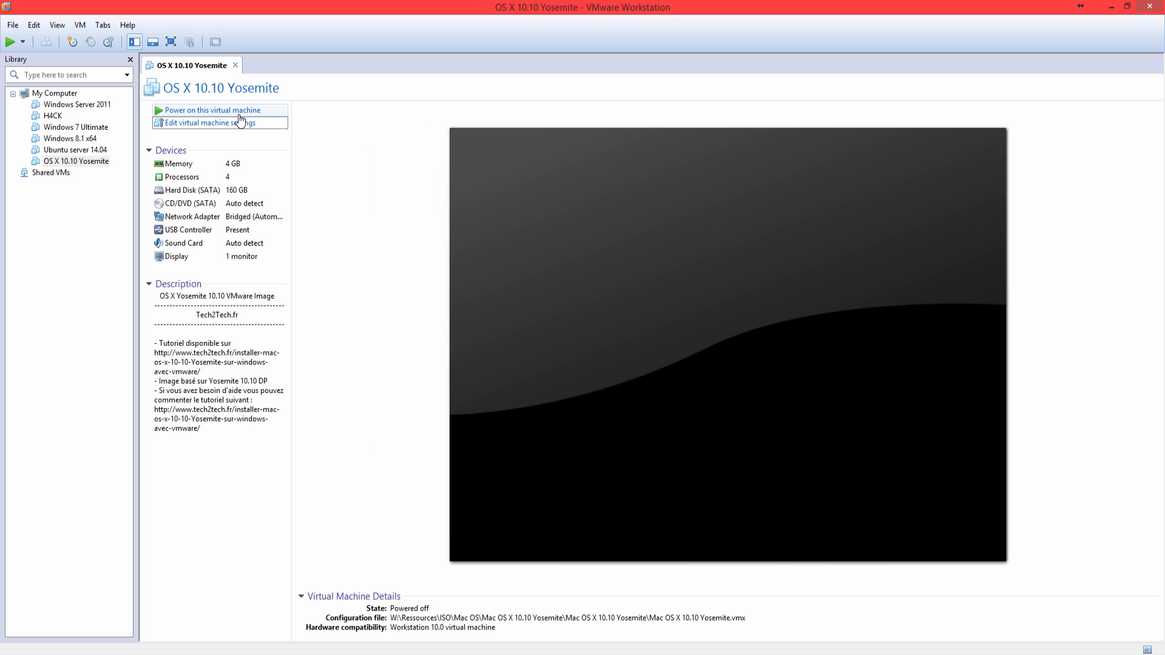
Step: Power on the OS X 10.10 Yosemite virtual machine and sign in to the "user" account, closing the browser window on its desktop
click(209, 111)
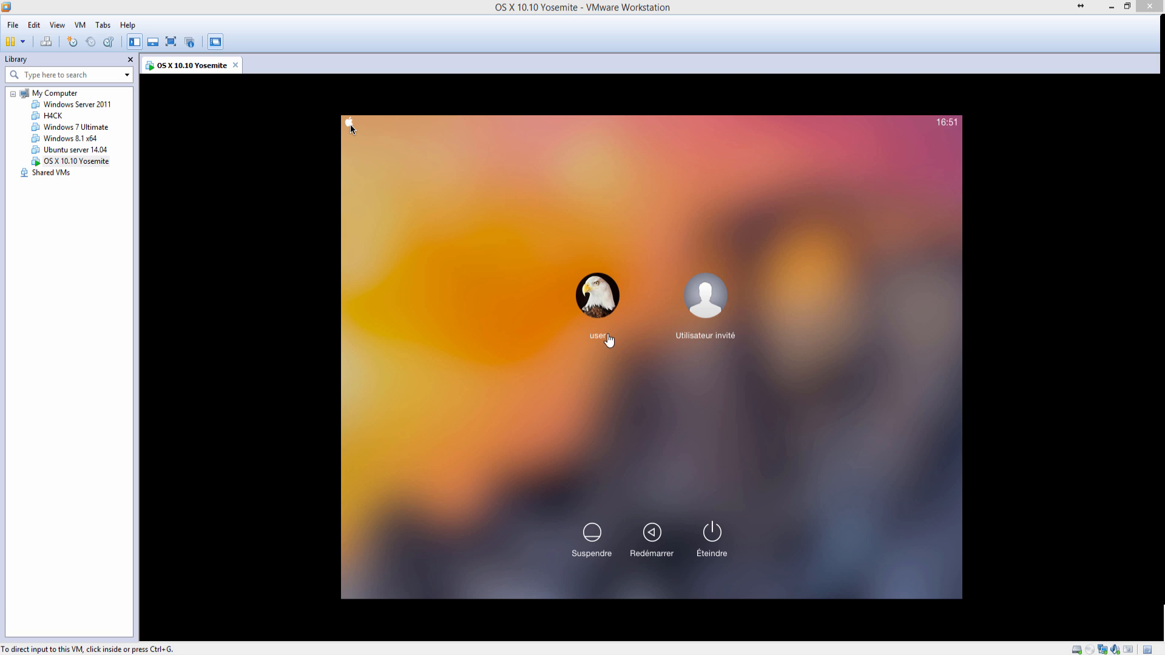
click(569, 334)
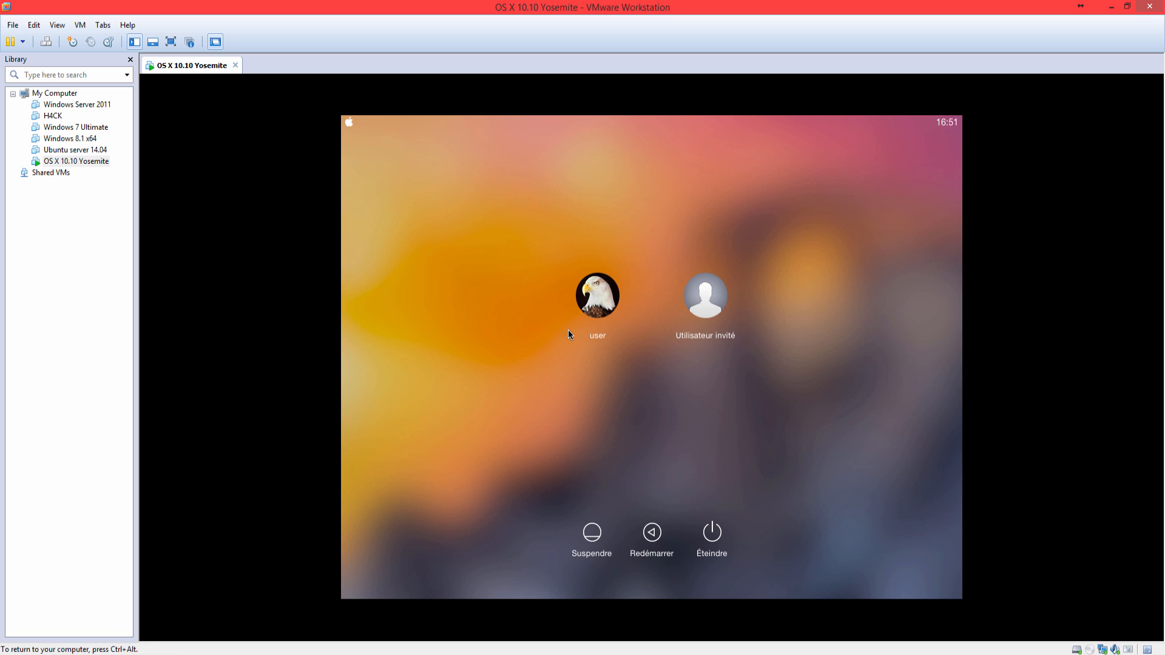
click(598, 307)
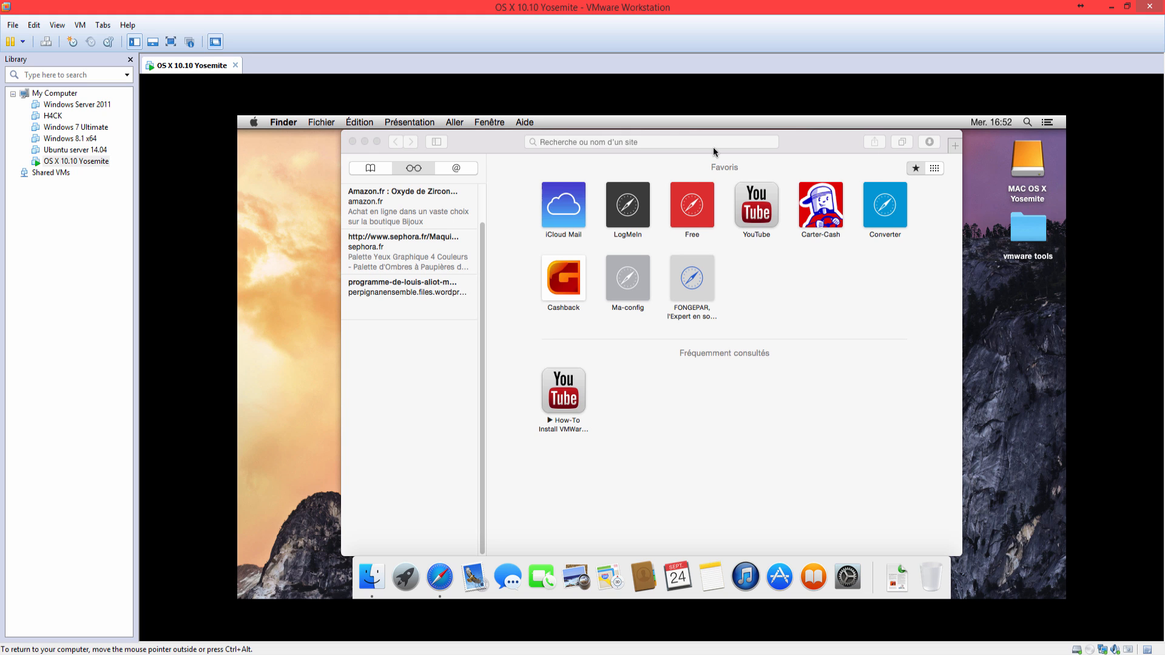
click(353, 141)
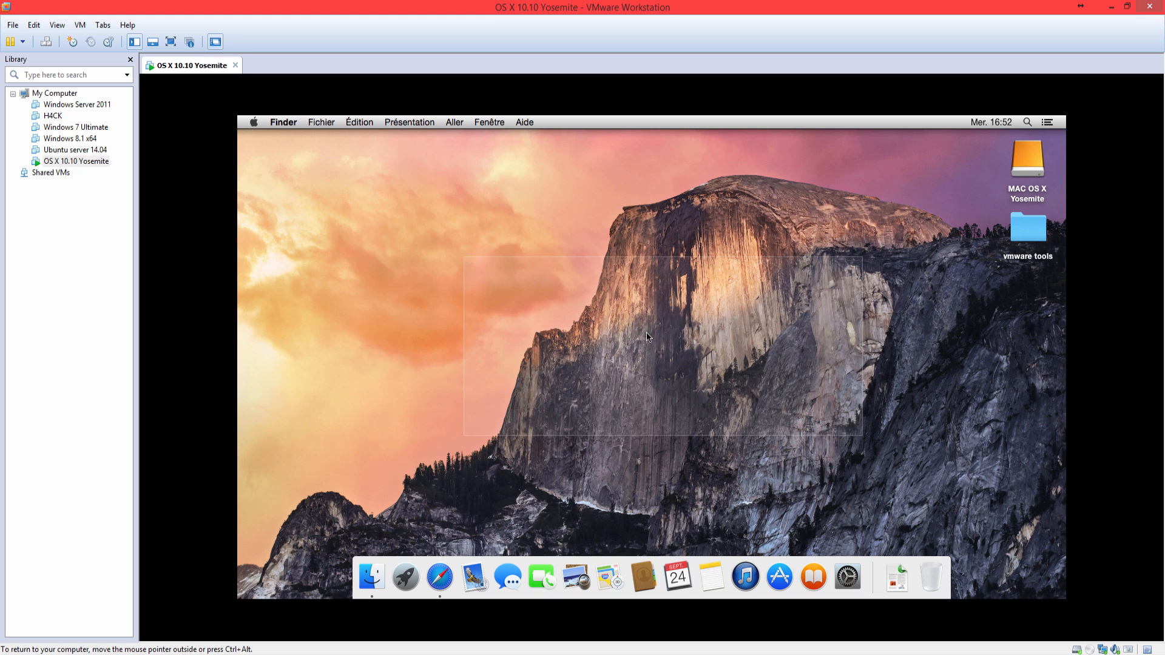
drag(1002, 307, 991, 176)
click(902, 349)
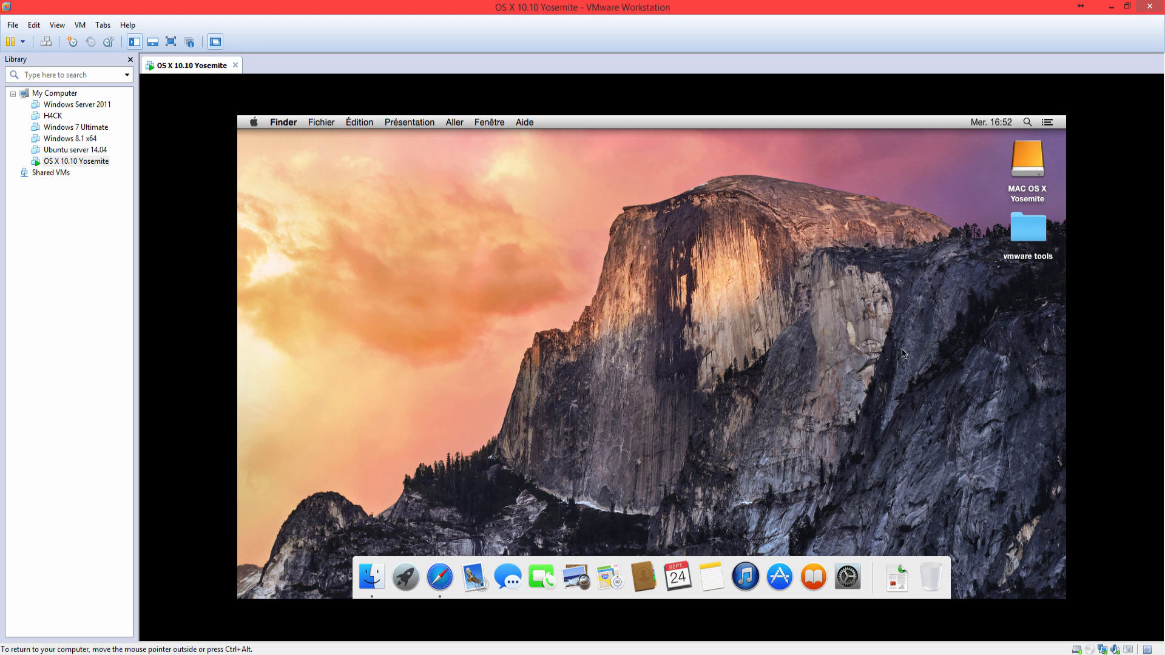
drag(1017, 351, 1001, 241)
drag(516, 393, 611, 448)
drag(845, 479, 704, 395)
drag(999, 311, 681, 423)
drag(460, 286, 649, 395)
drag(512, 269, 679, 381)
drag(515, 222, 630, 321)
key(ctrl+alt)
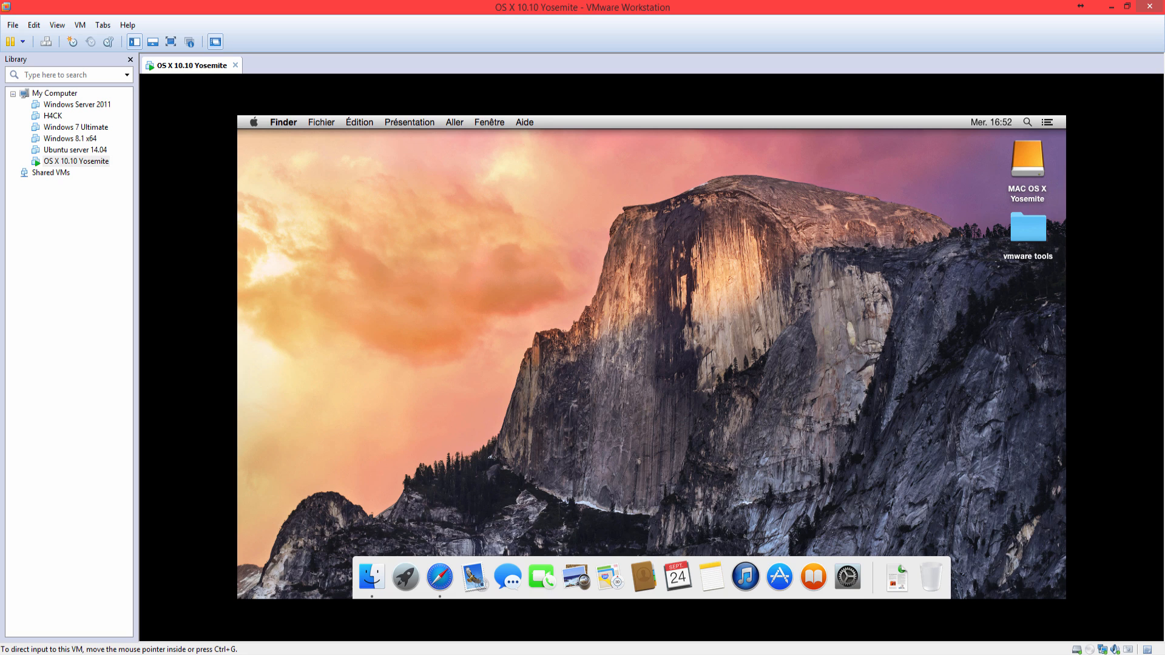